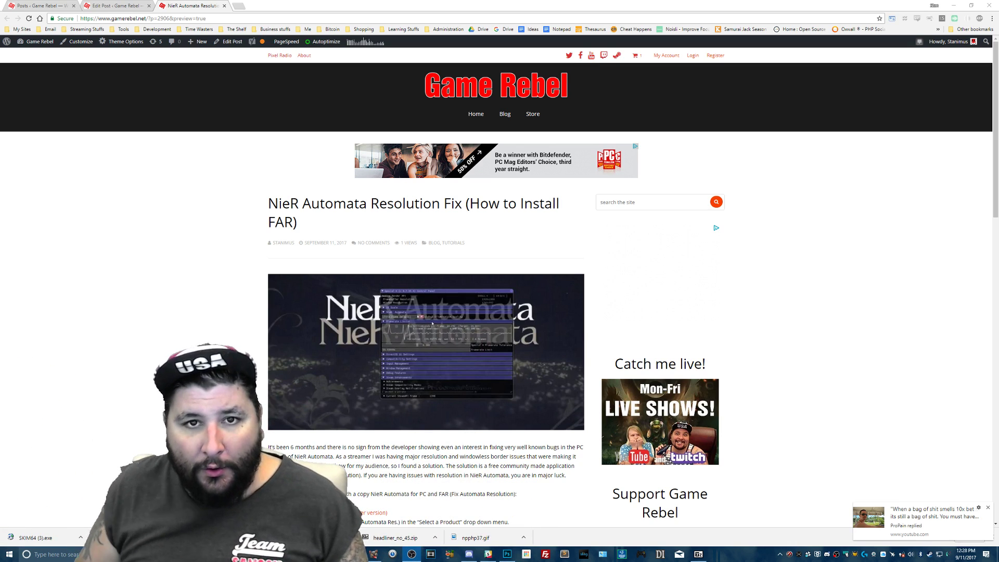
# Download the automated installer version of FAR from the NieR Automata Resolution Fix article, dismissing the notification.
pyautogui.scroll(-3, 177, 243)
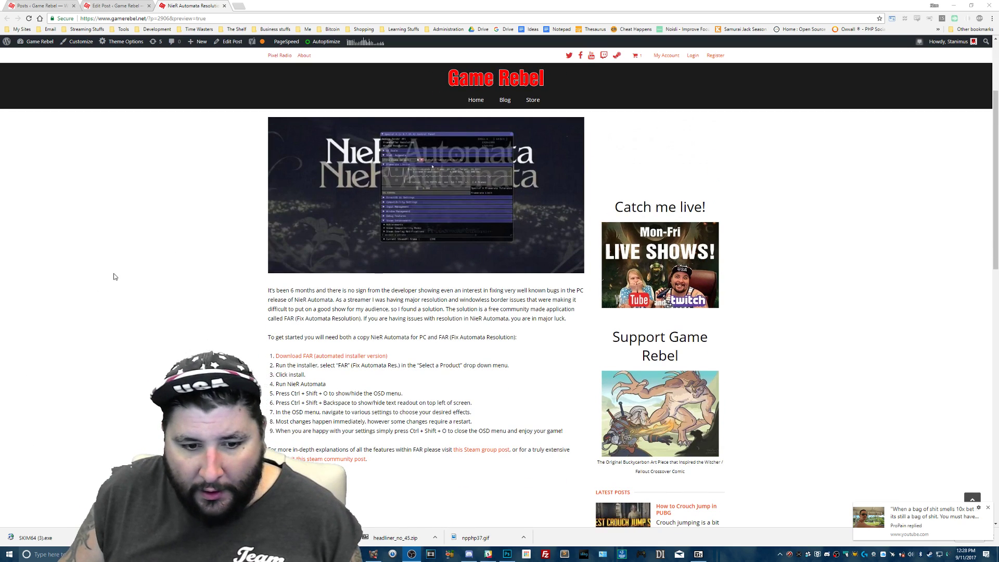
pyautogui.scroll(-1, 116, 277)
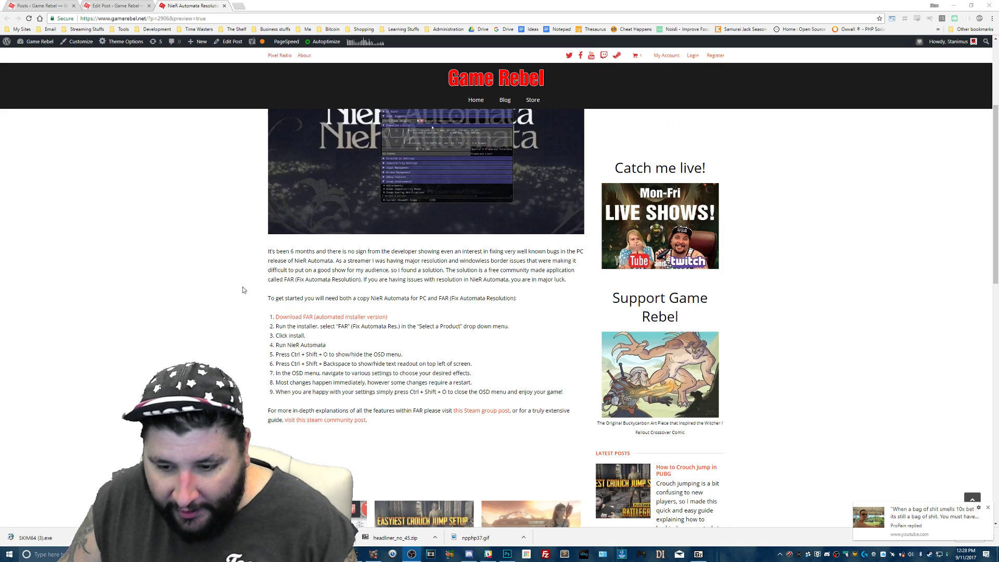
pyautogui.click(986, 507)
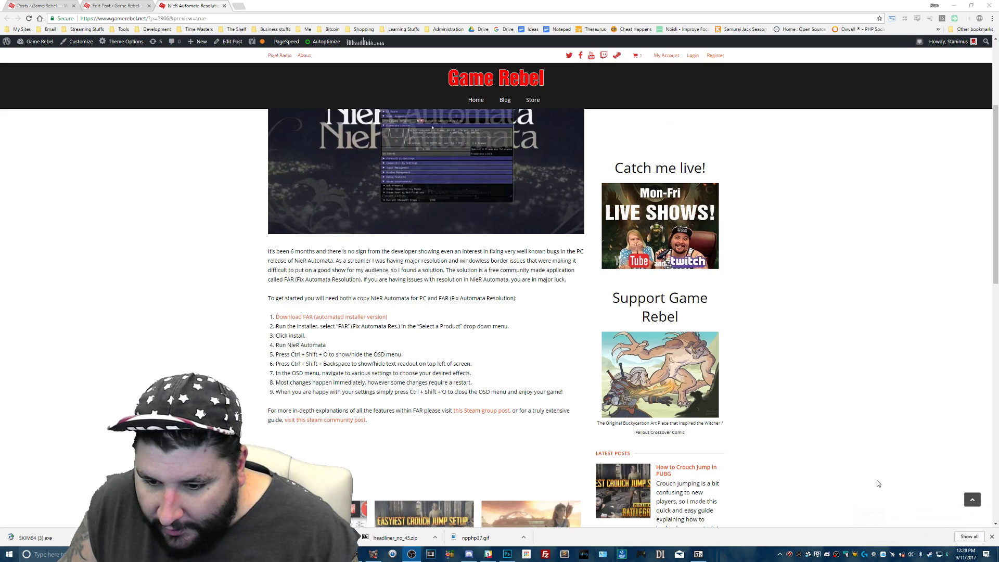
pyautogui.click(306, 318)
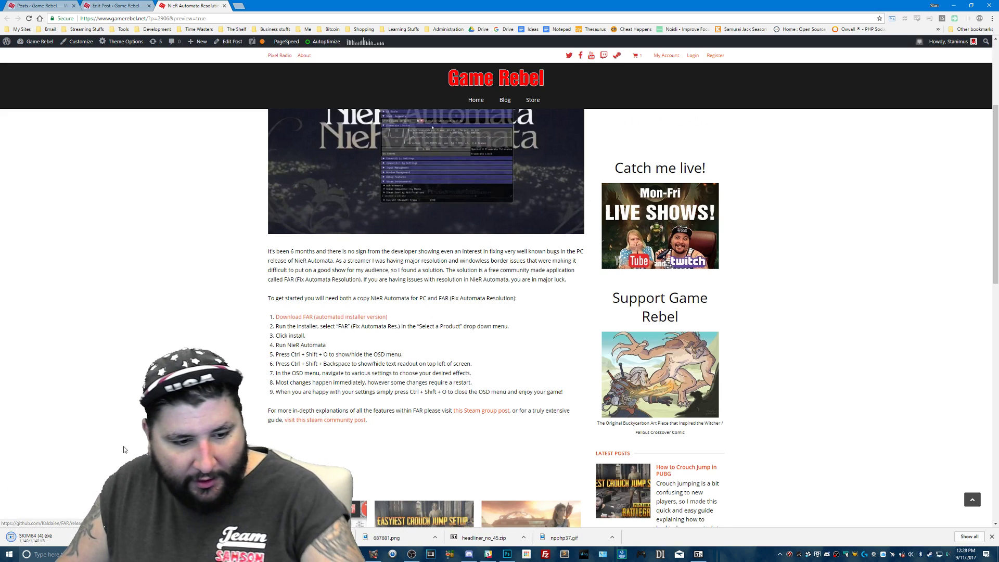
# Run the downloaded SKIM64 installer to bring up the Special K Install Manager.
pyautogui.click(34, 538)
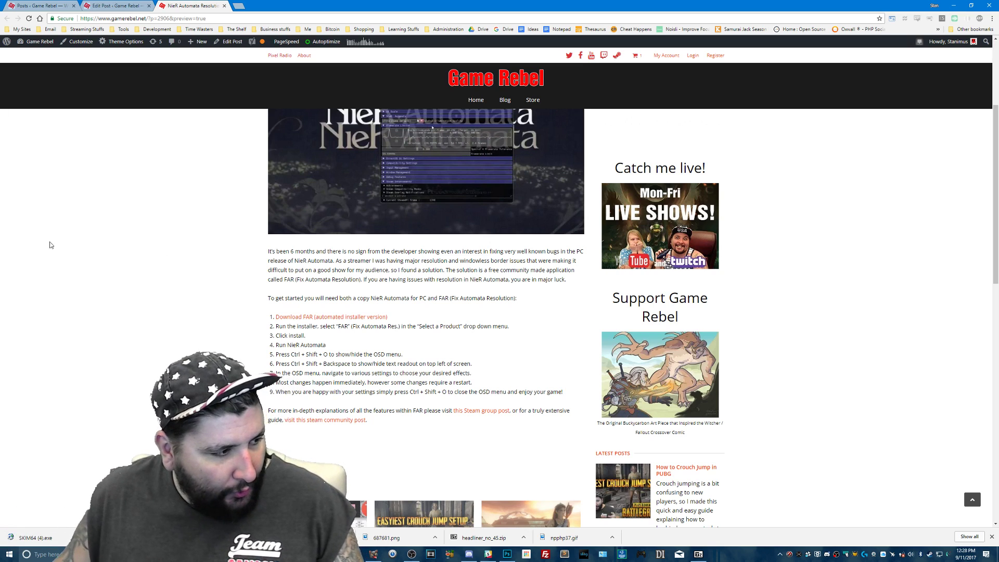
pyautogui.click(39, 538)
pyautogui.click(528, 285)
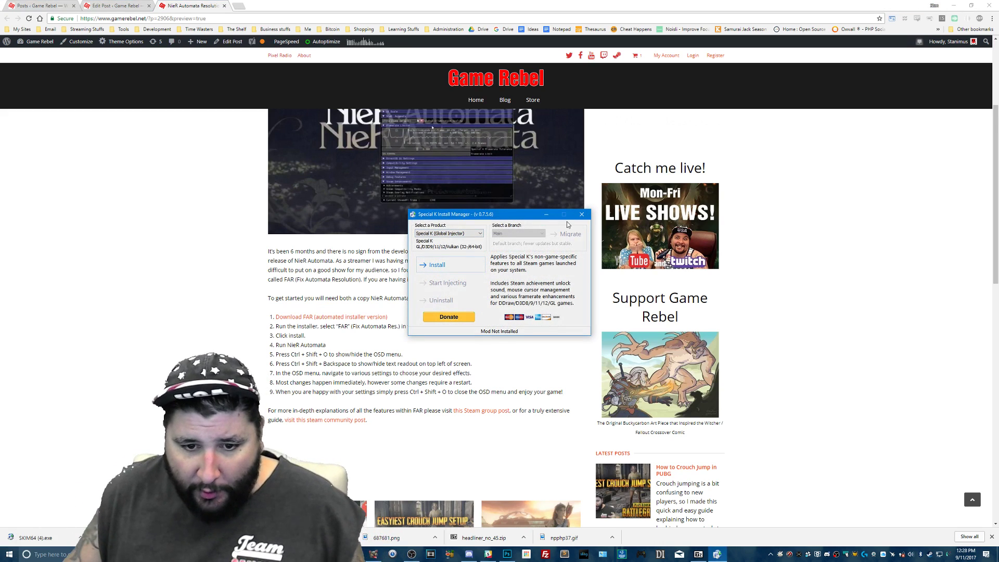
# Select the product "FAR" (Fix Automata Res.) with the Main branch, and close the Special K Install Manager.
pyautogui.click(479, 233)
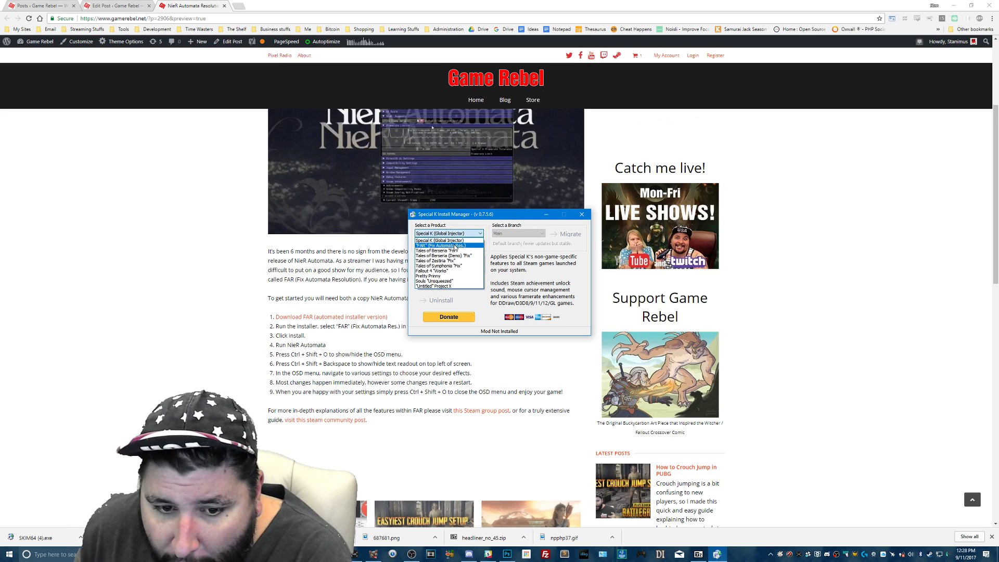
pyautogui.click(456, 246)
pyautogui.click(498, 234)
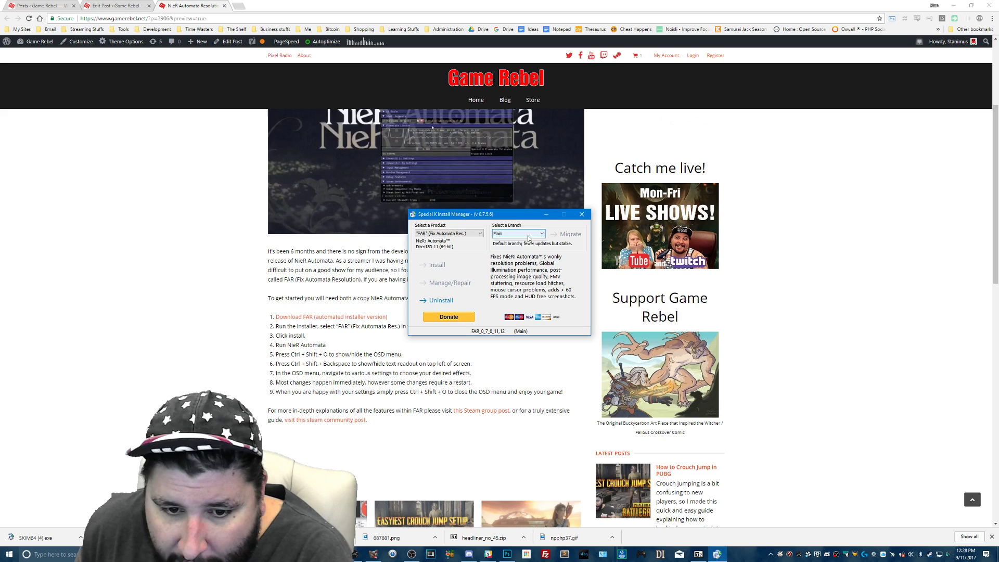
pyautogui.click(500, 240)
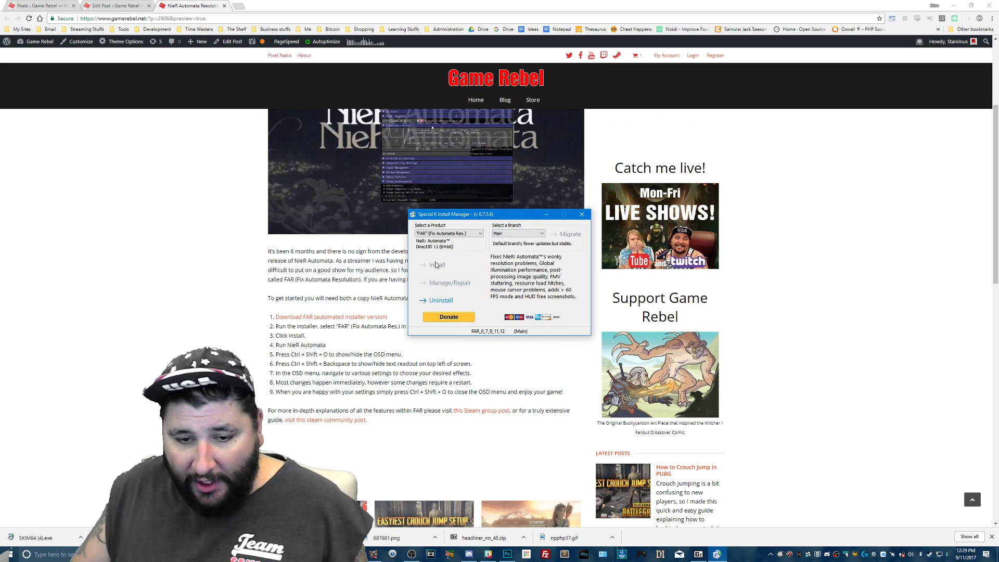
pyautogui.click(582, 214)
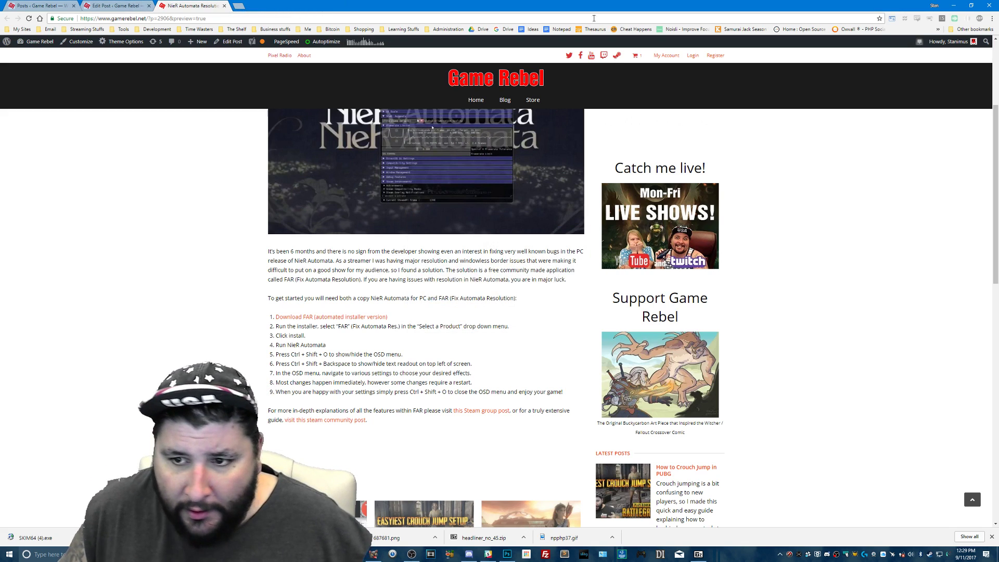
# Clear the desktop by minimizing the browser and closing the keys.txt Notepad window.
pyautogui.press('super+Left')
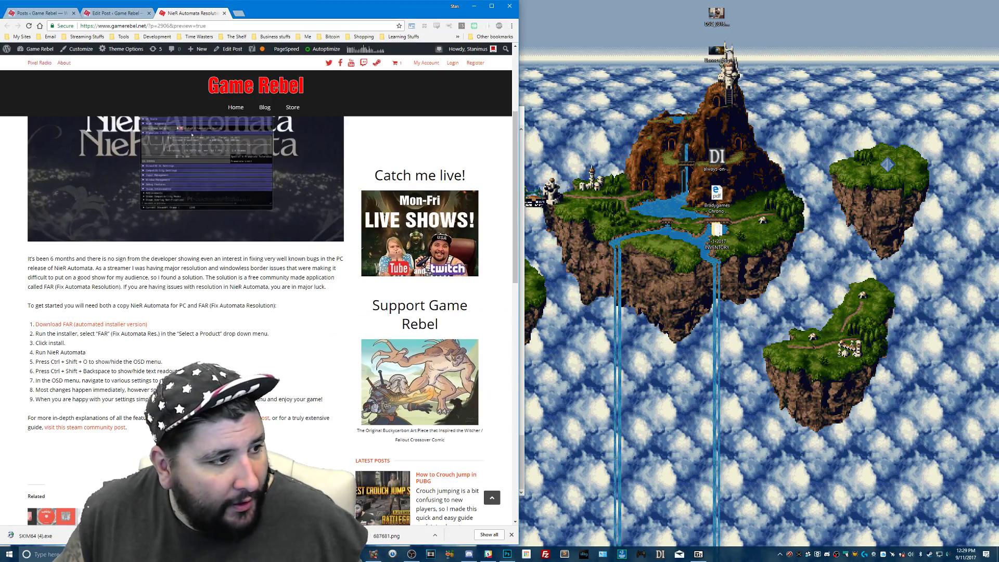
pyautogui.press('super+Down')
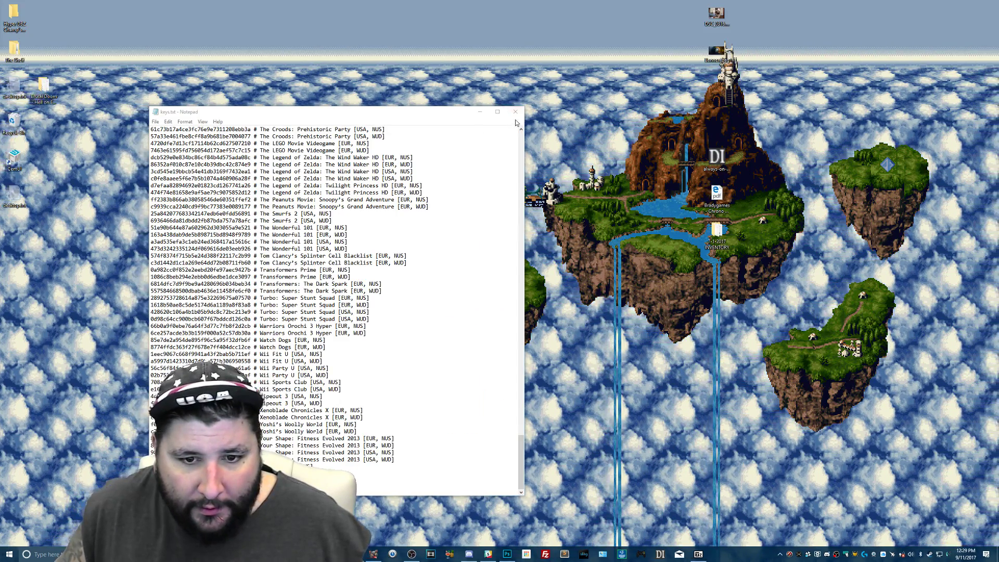
pyautogui.click(515, 111)
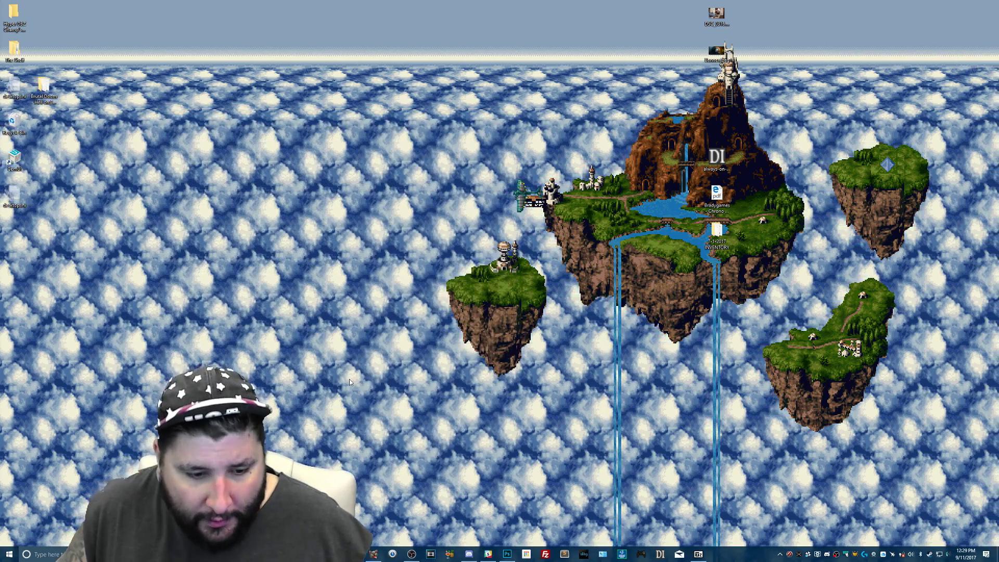
# Switch to Steam, launch NieR:Automata from the library, and bring the running game to the front.
pyautogui.hotkey('alt', 'Tab')
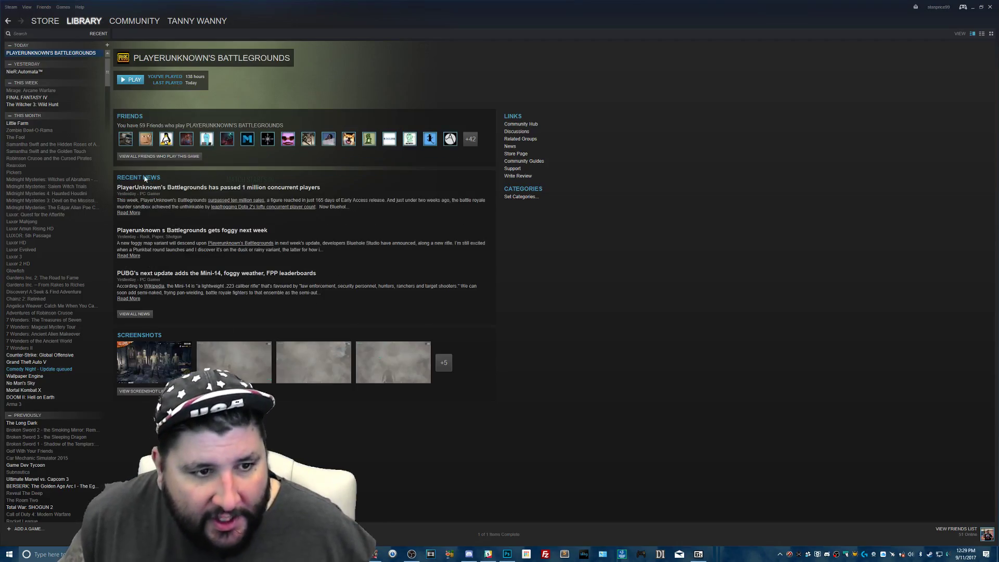
pyautogui.click(29, 72)
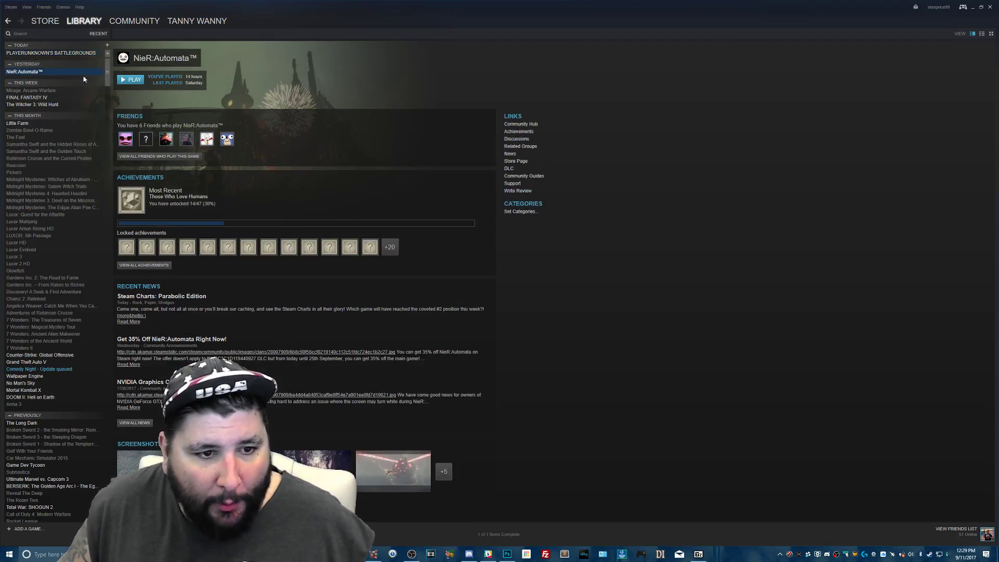
pyautogui.click(134, 78)
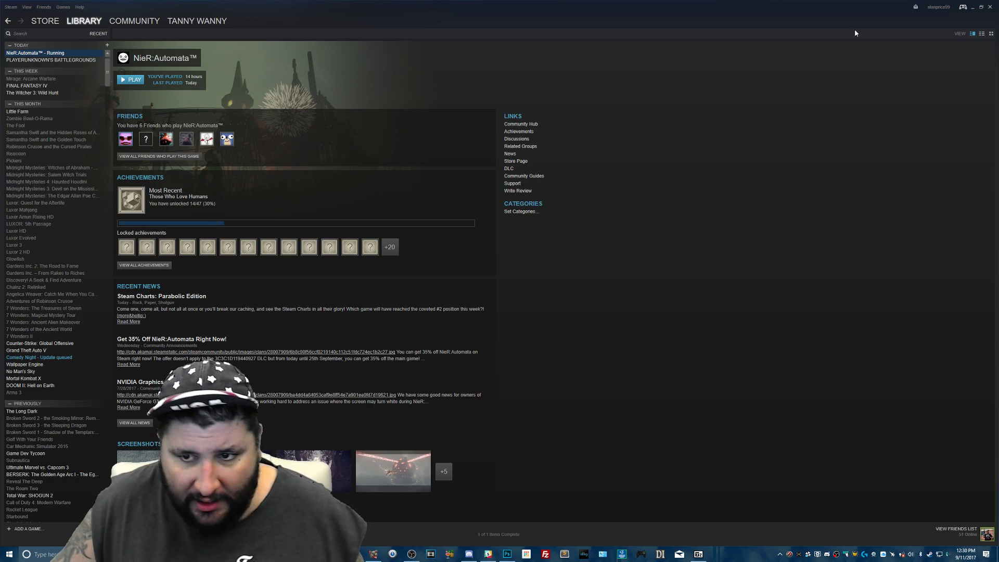
pyautogui.click(972, 7)
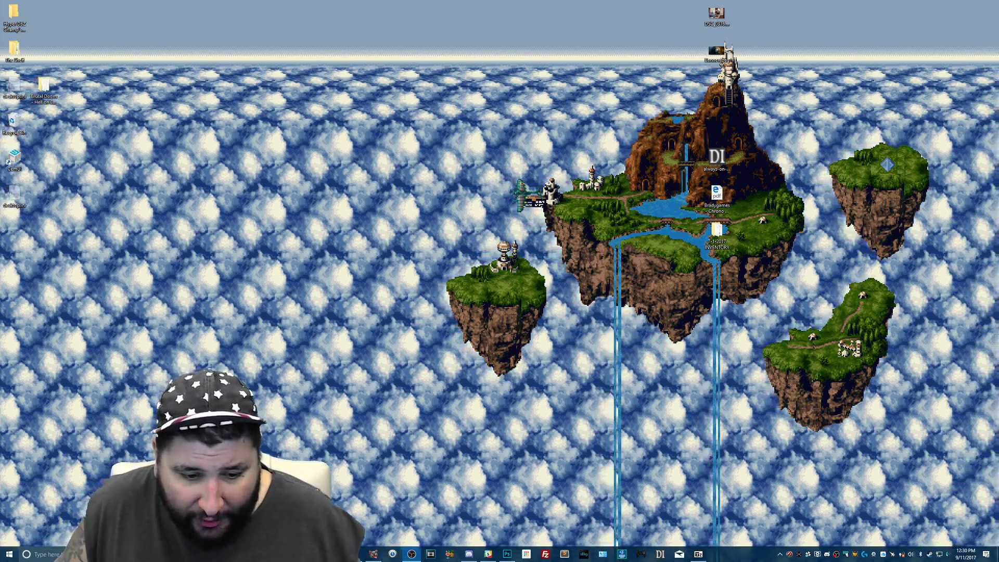
pyautogui.click(374, 553)
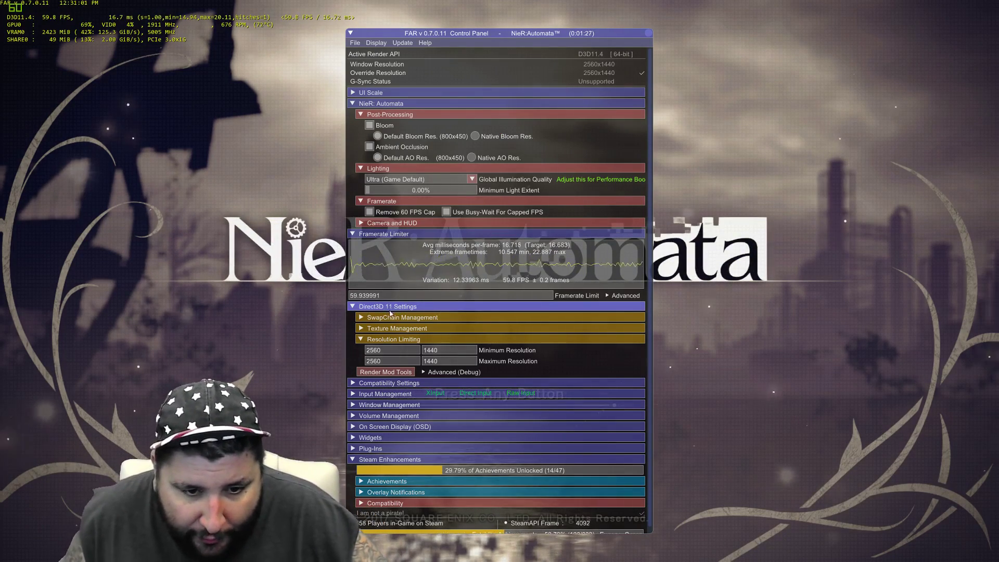
# Collapse Resolution Limiting in the FAR control panel and expand Compatibility Settings and Window Management to review the window style and cursor boundary options.
pyautogui.scroll(-1, 520, 358)
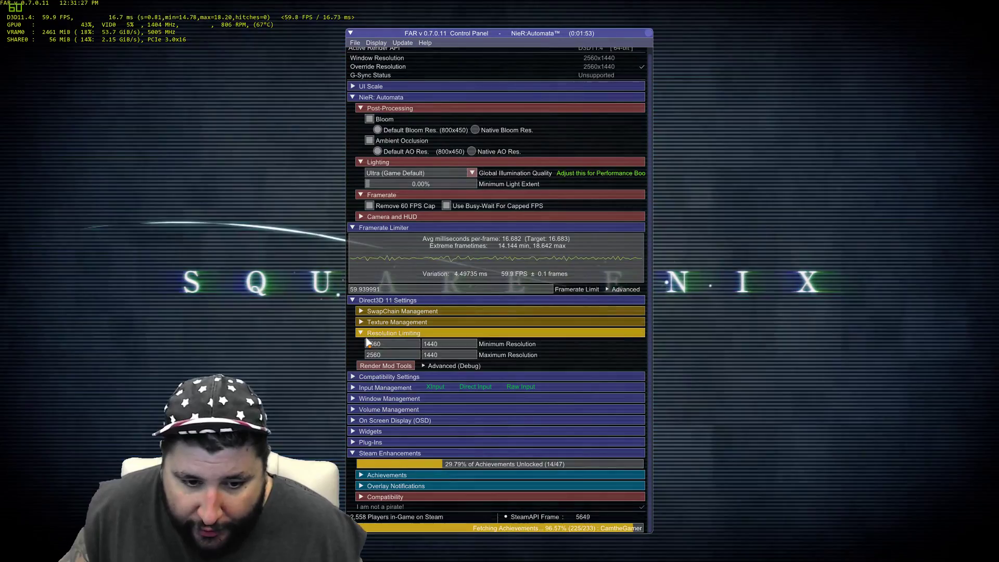
pyautogui.click(367, 334)
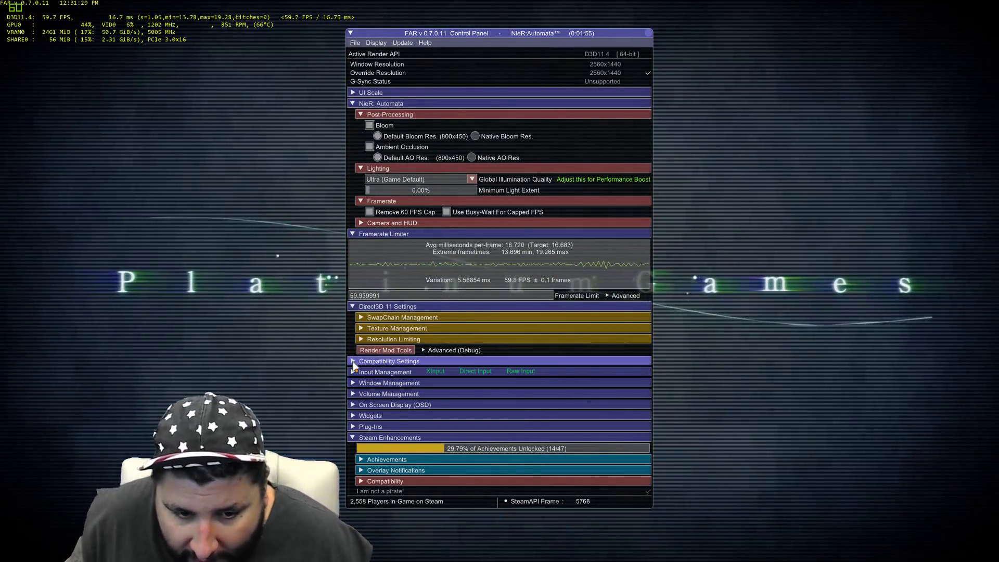
pyautogui.click(353, 362)
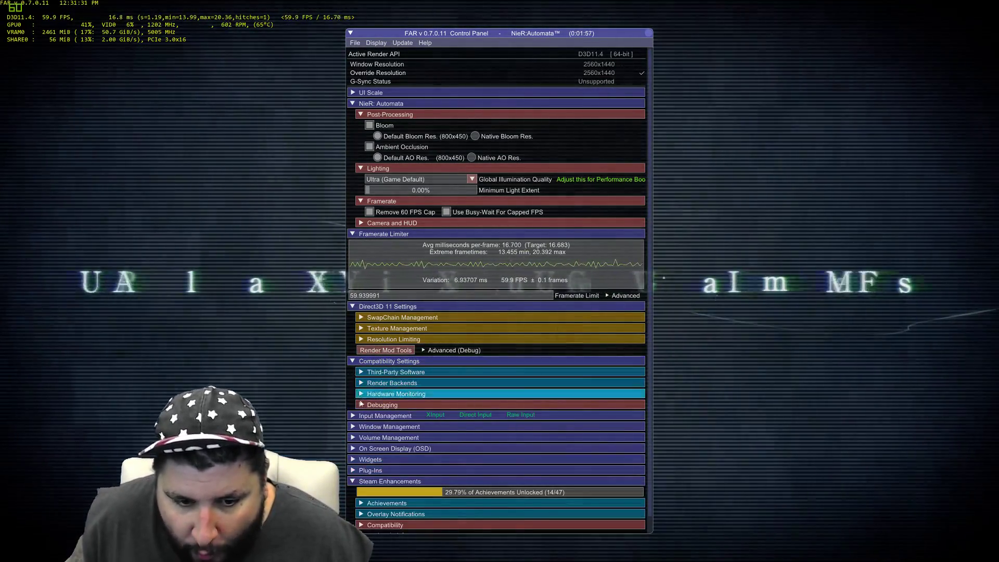
pyautogui.click(353, 427)
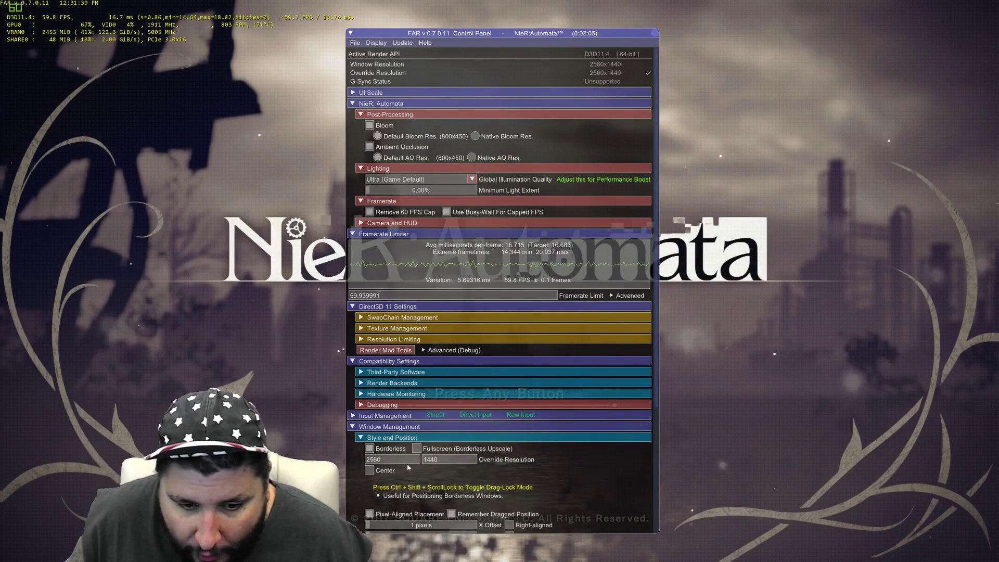
pyautogui.scroll(-5, 589, 471)
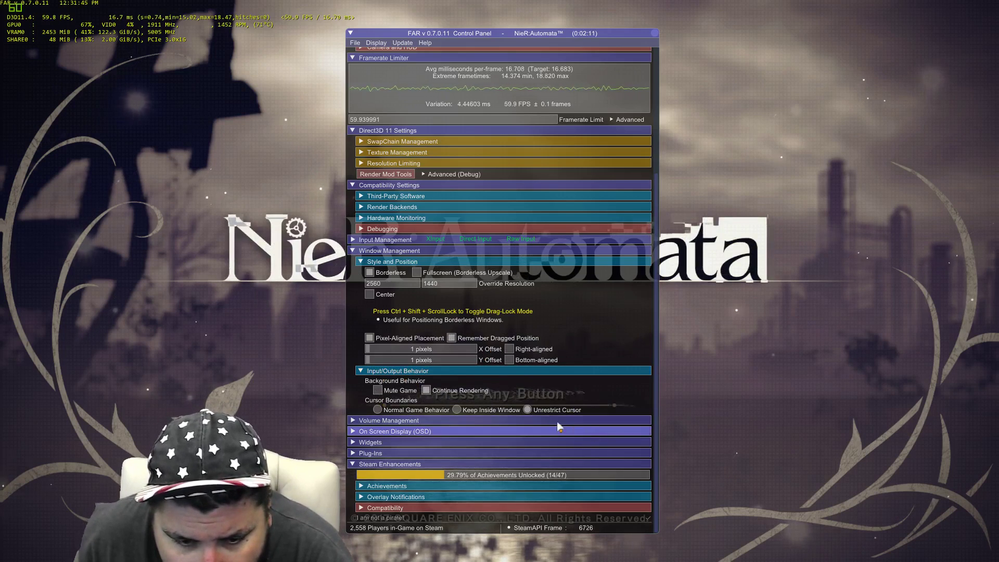
pyautogui.moveTo(452, 399)
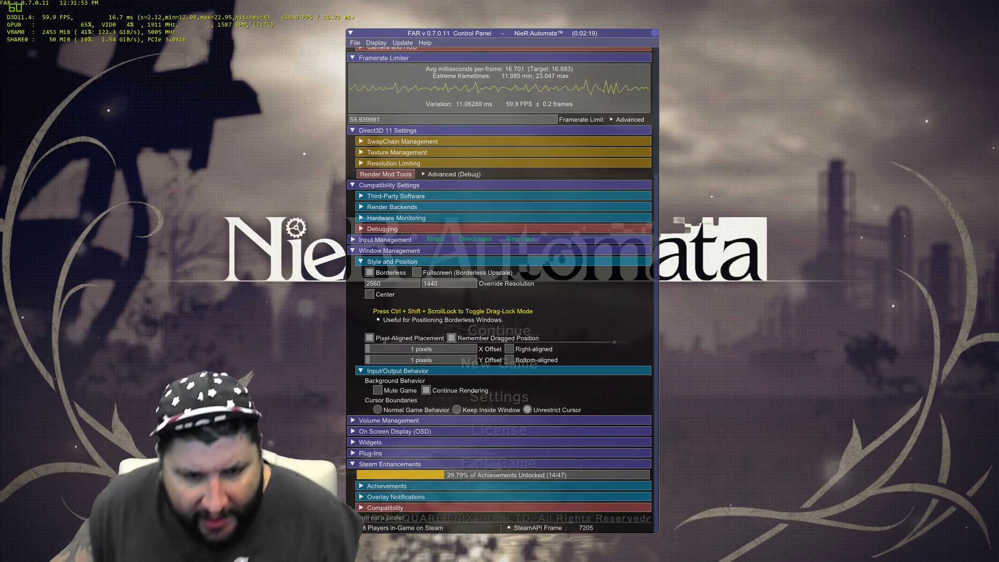
# Expand Input Management and its Mouse Cursor section to review the cursor-hiding options, and toggle the control panel off and on again.
pyautogui.click(468, 240)
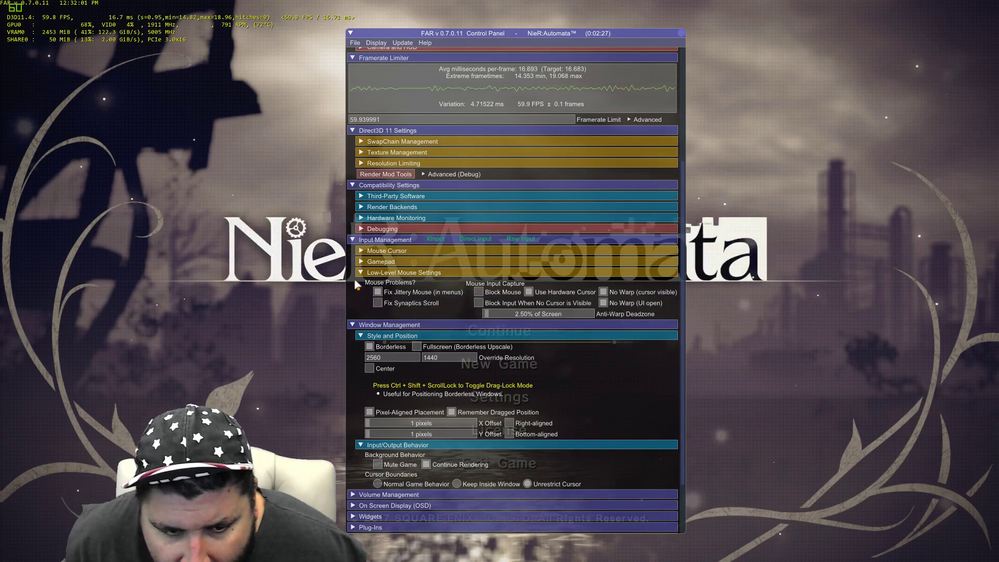
pyautogui.click(361, 252)
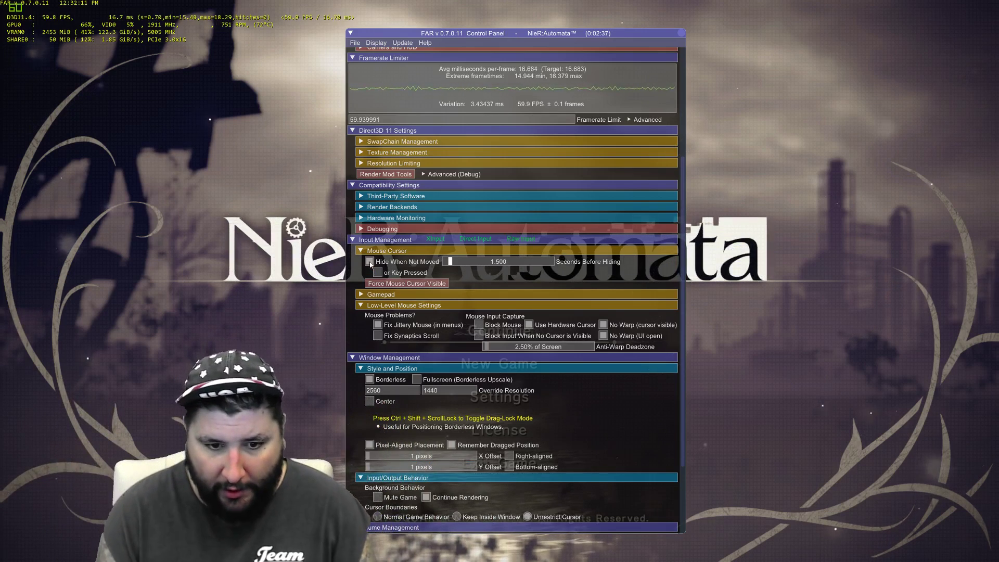
pyautogui.hotkey('ctrl', 'shift', 'BackSpace')
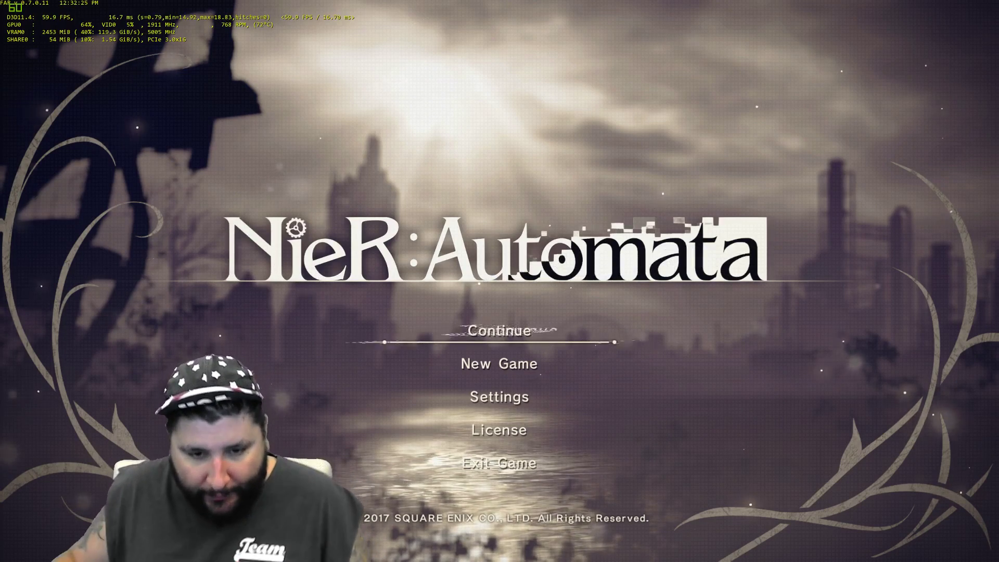
pyautogui.hotkey('ctrl', 'shift', 'BackSpace')
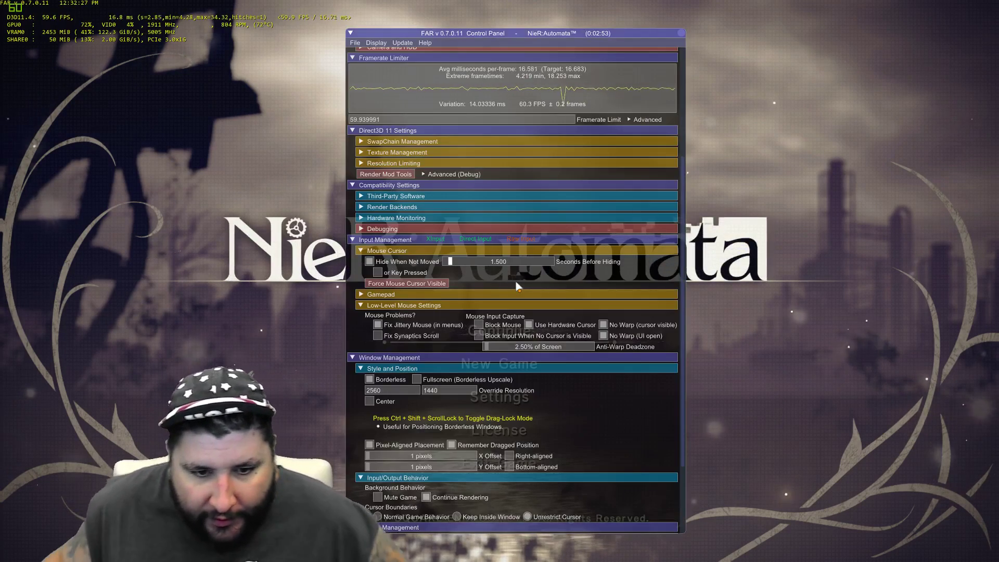
# Expand the Plug-Ins, Widgets, On Screen Display (OSD) and Volume Management sections and review their options.
pyautogui.scroll(-3, 535, 411)
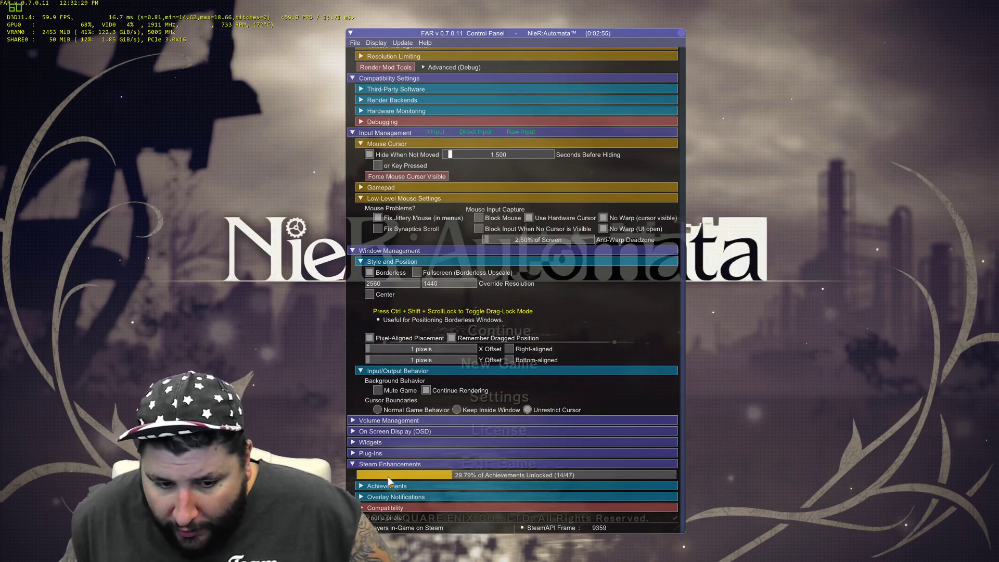
pyautogui.click(352, 453)
pyautogui.click(351, 454)
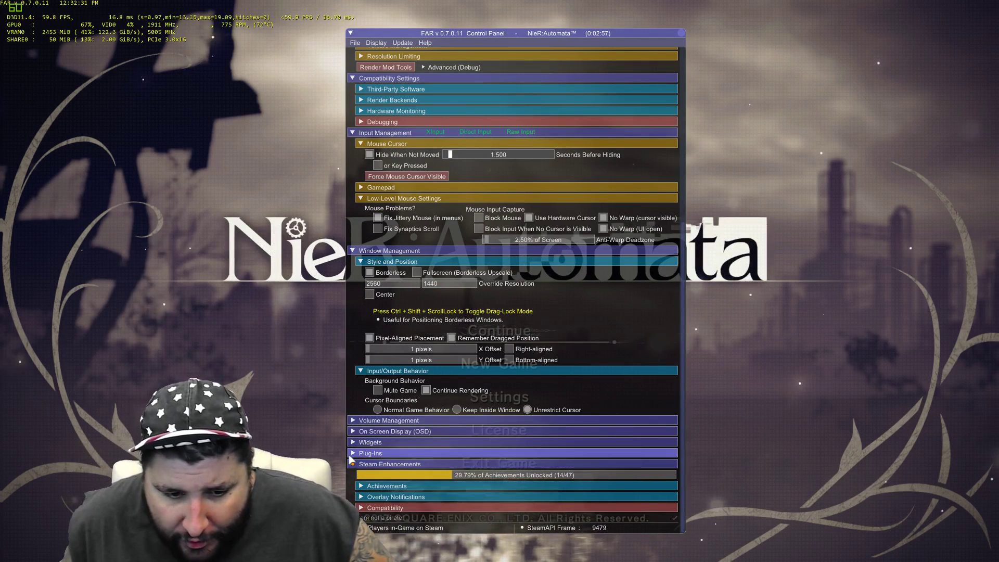
pyautogui.click(352, 454)
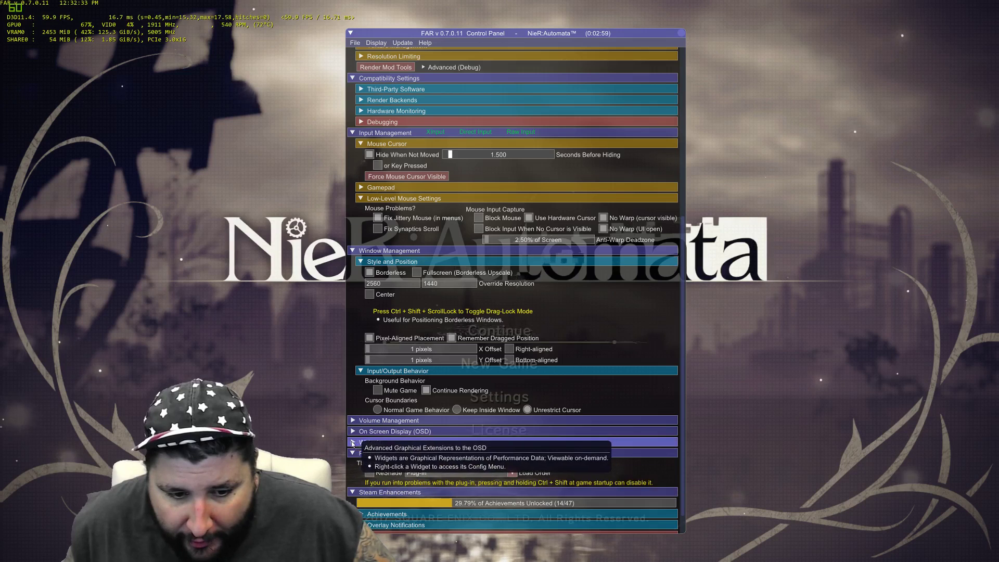
pyautogui.click(364, 441)
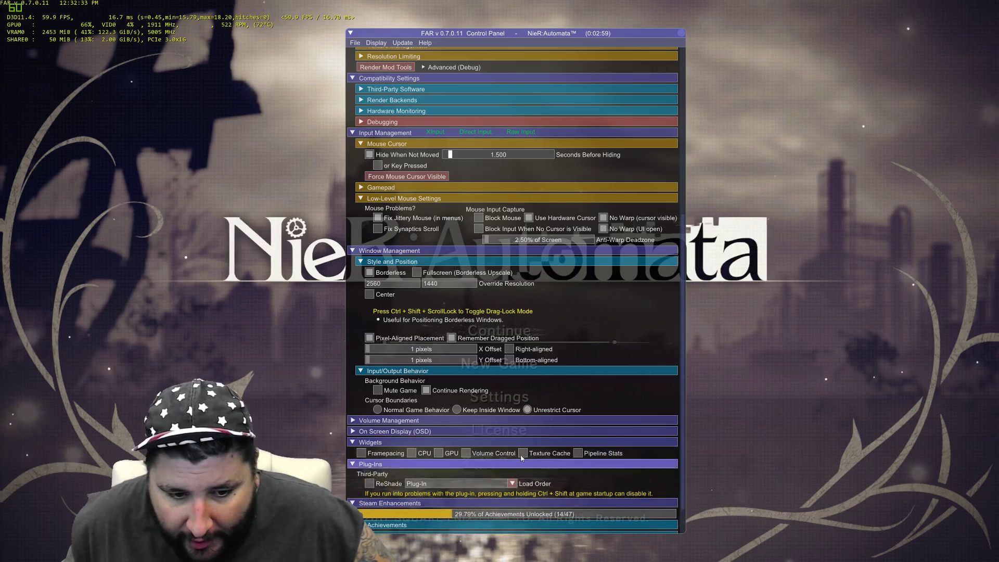
pyautogui.click(364, 431)
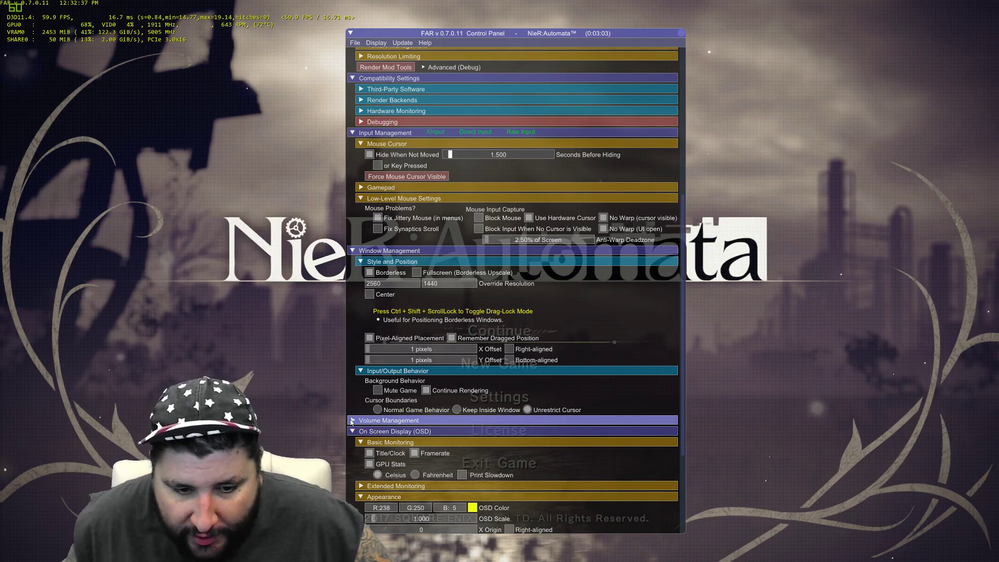
pyautogui.click(363, 421)
pyautogui.scroll(-5, 369, 468)
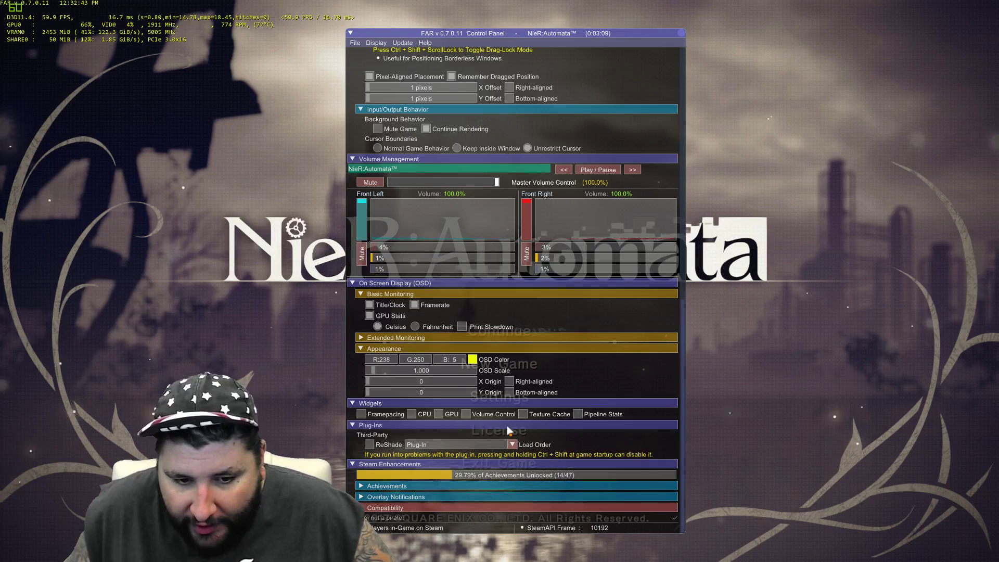
pyautogui.scroll(10, 555, 307)
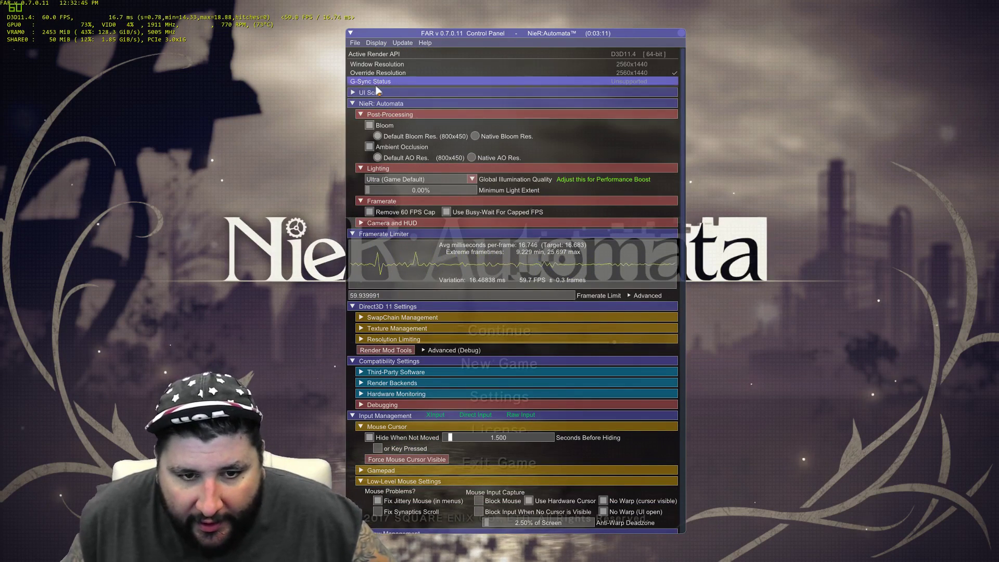
# Expand the UI Scale, Camera and HUD, Resolution Limiting, Texture Management and SwapChain Management sections and review their options.
pyautogui.click(358, 93)
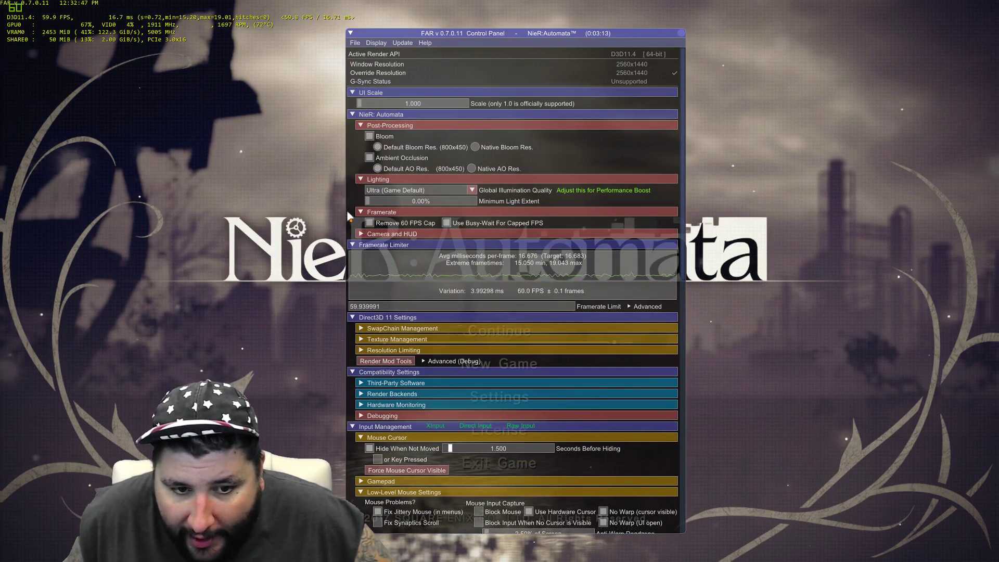
pyautogui.click(468, 234)
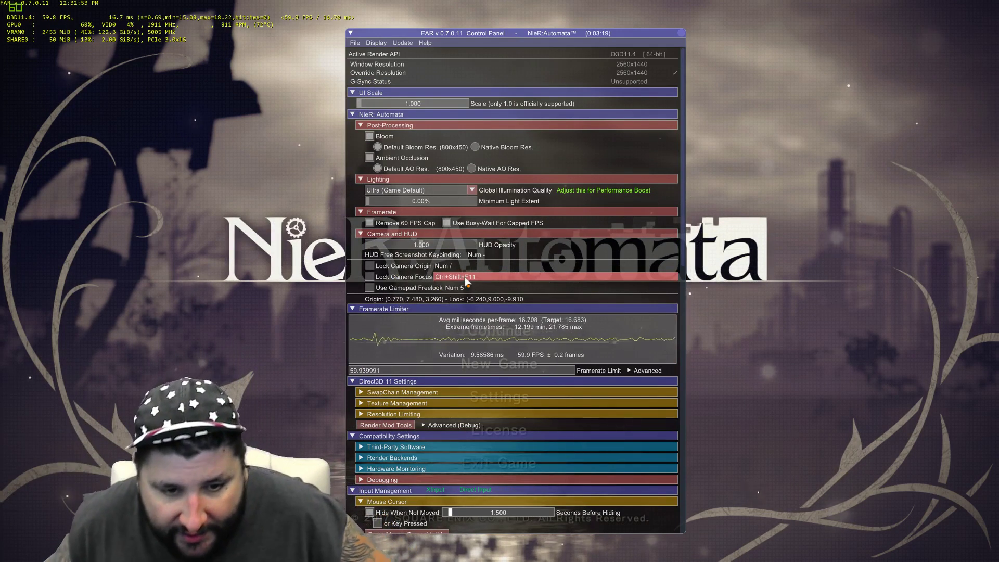
pyautogui.click(355, 414)
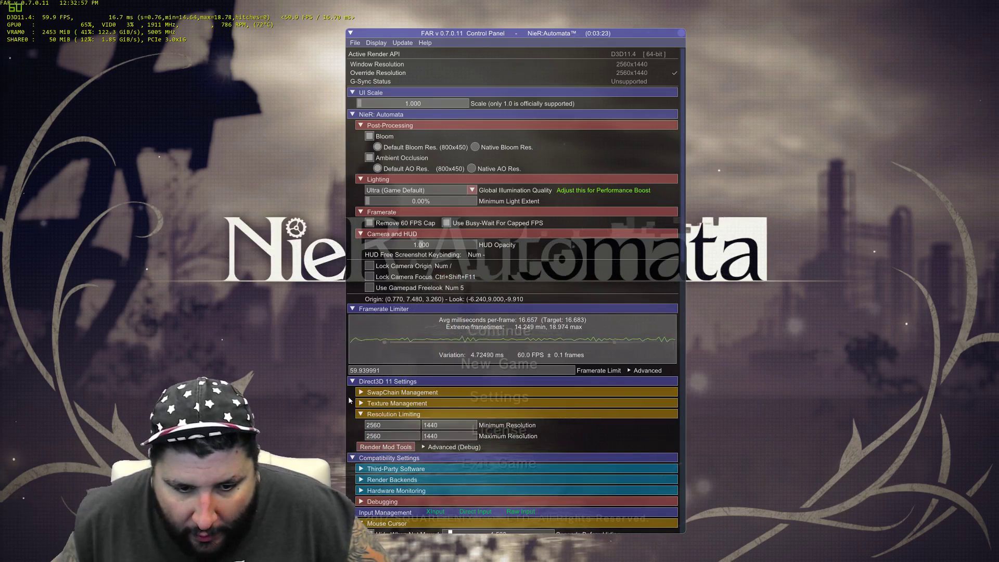
pyautogui.click(361, 403)
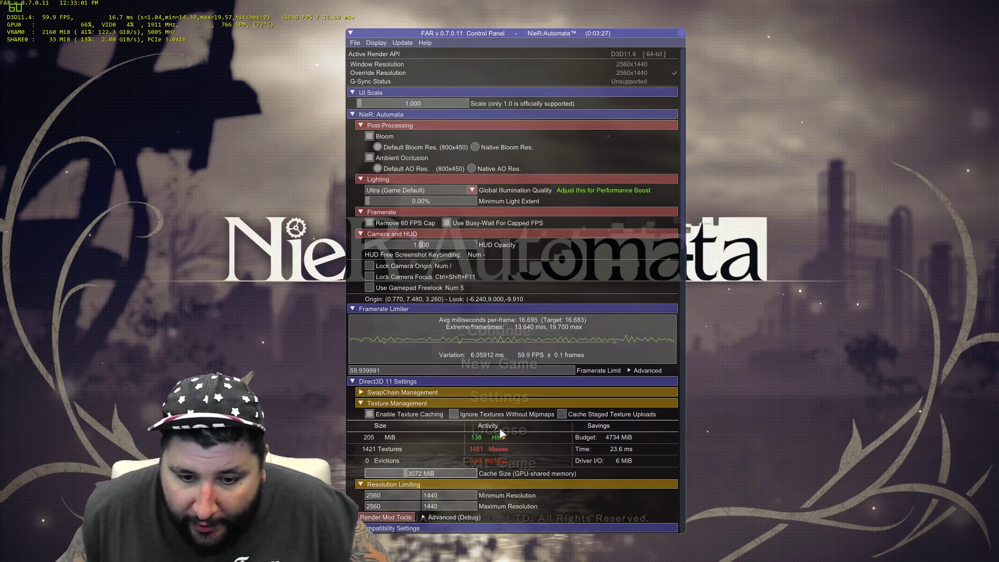
pyautogui.click(364, 392)
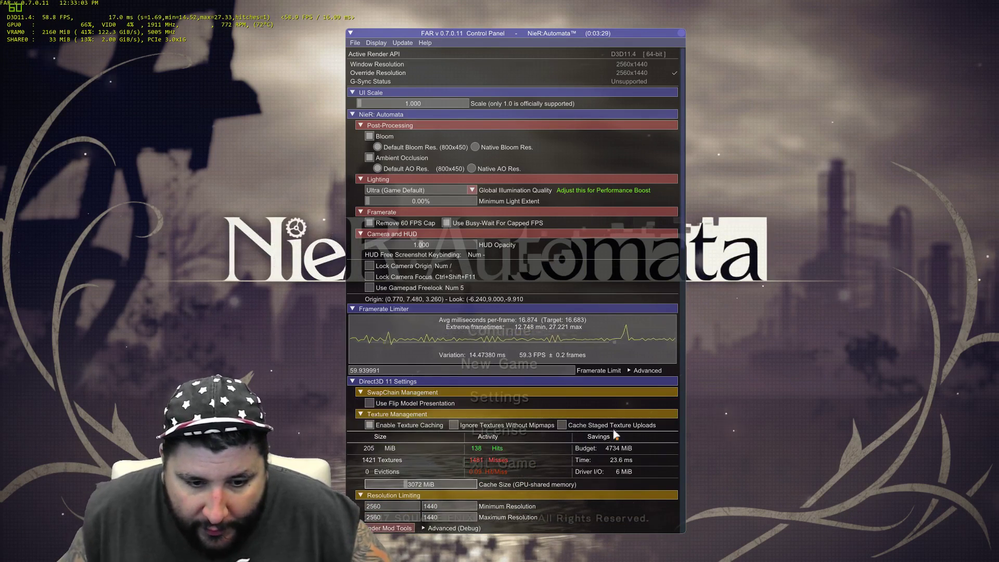
pyautogui.scroll(-10, 554, 375)
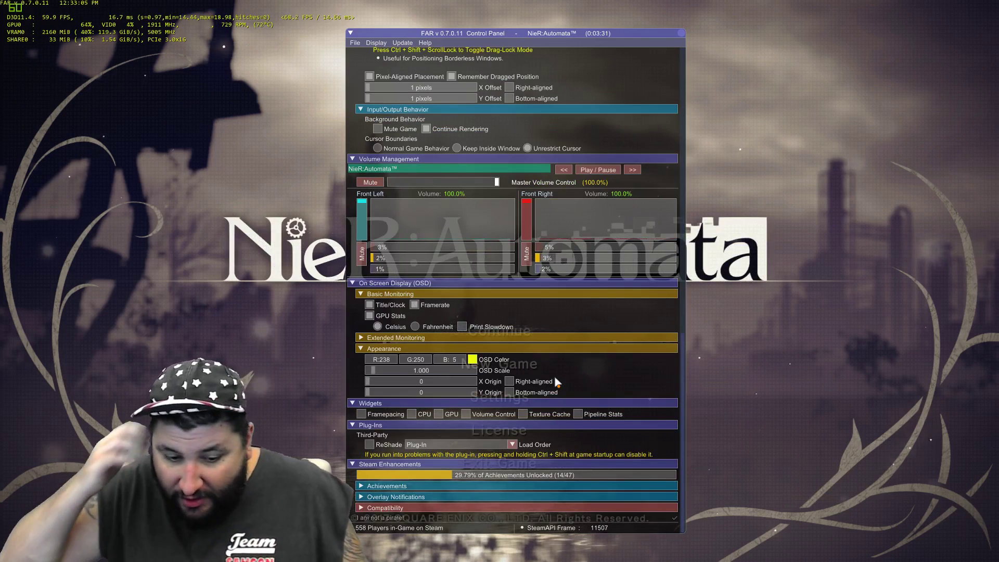